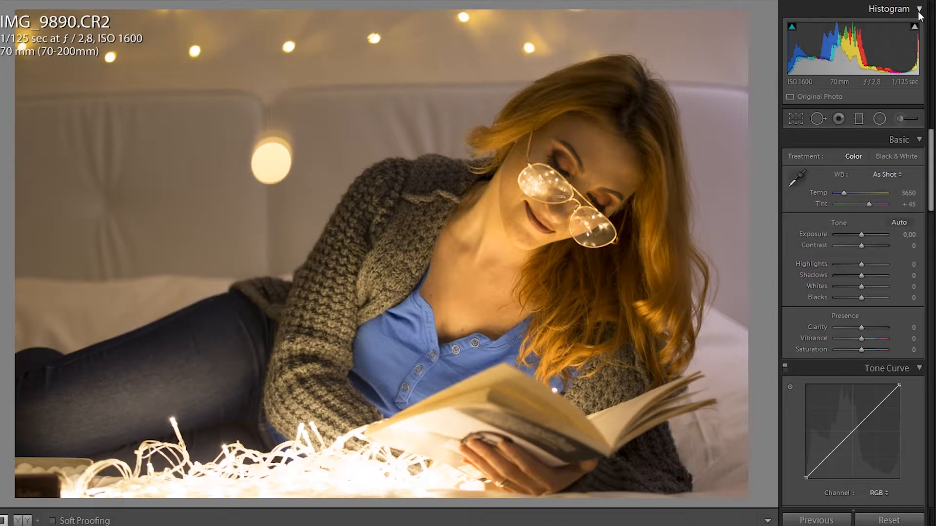
Step: Set the photo's white balance to Temp 3035 and Tint +52
{"action": "left_click", "coordinate": [906, 149]}
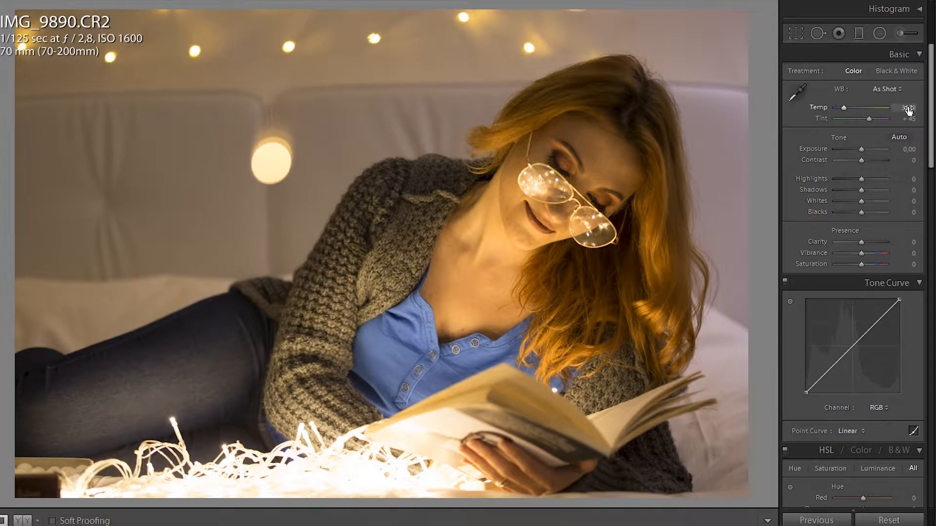
{"action": "mouse_move", "coordinate": [692, 14]}
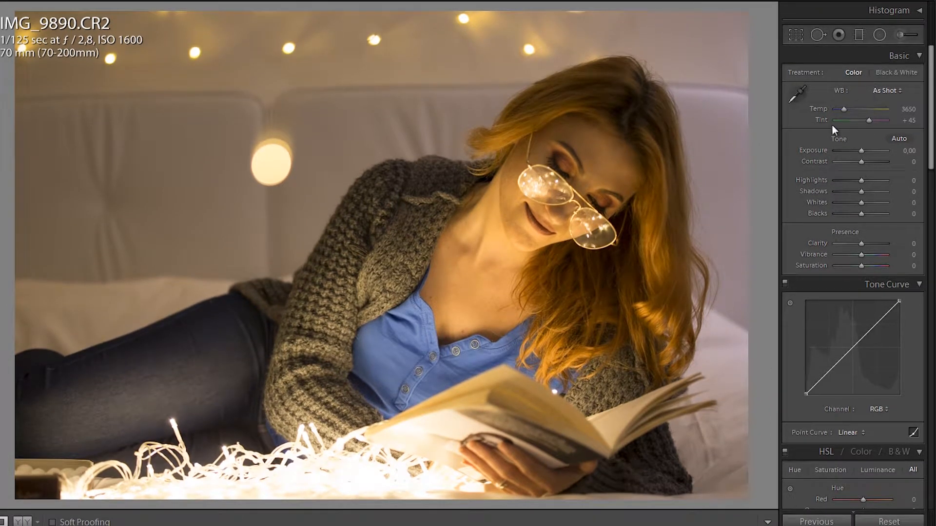
{"action": "left_click", "coordinate": [904, 110]}
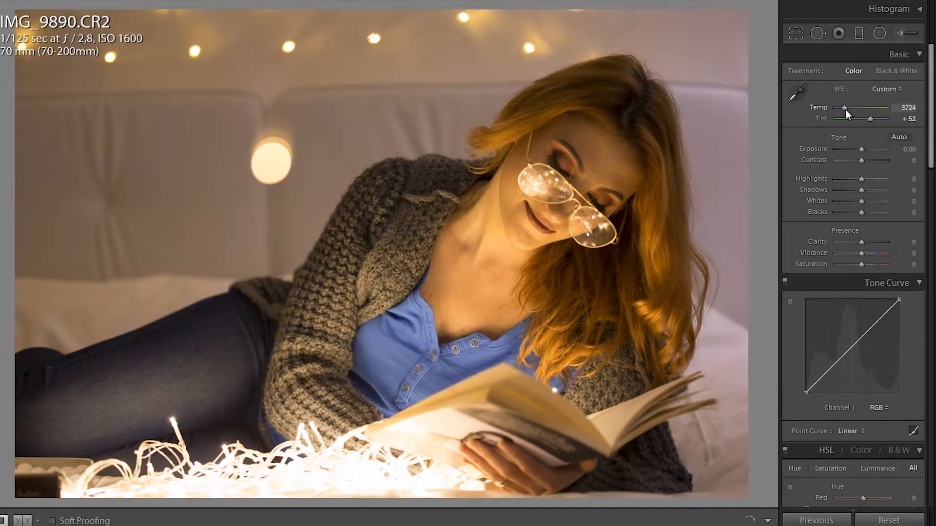
{"action": "left_click_drag", "start_coordinate": [845, 109], "coordinate": [842, 113]}
{"action": "left_click", "coordinate": [901, 109]}
{"action": "type", "text": "3035"}
{"action": "key", "text": "Return"}
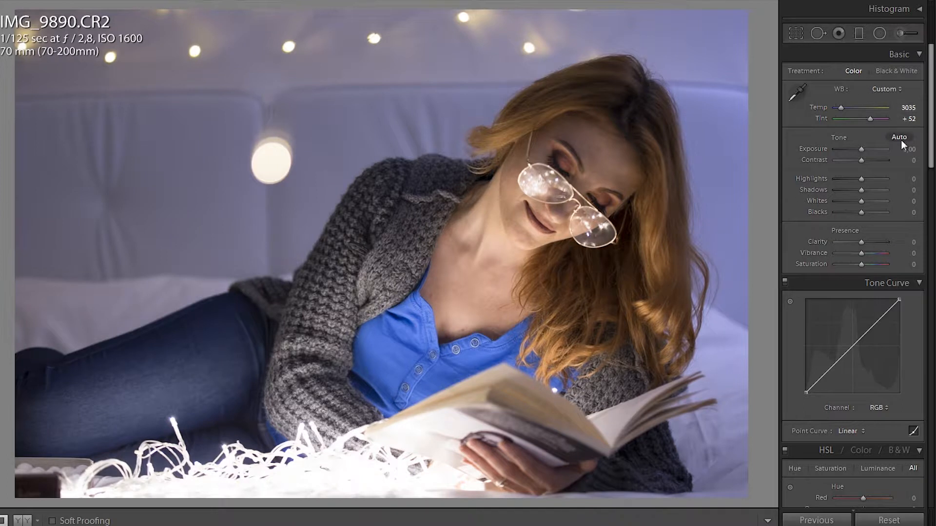
Step: Set the basic tone adjustments to Contrast +15, Highlights +15 and Shadows +20
{"action": "left_click", "coordinate": [911, 160]}
{"action": "type", "text": "15"}
{"action": "key", "text": "Tab"}
{"action": "type", "text": "15"}
{"action": "key", "text": "Tab"}
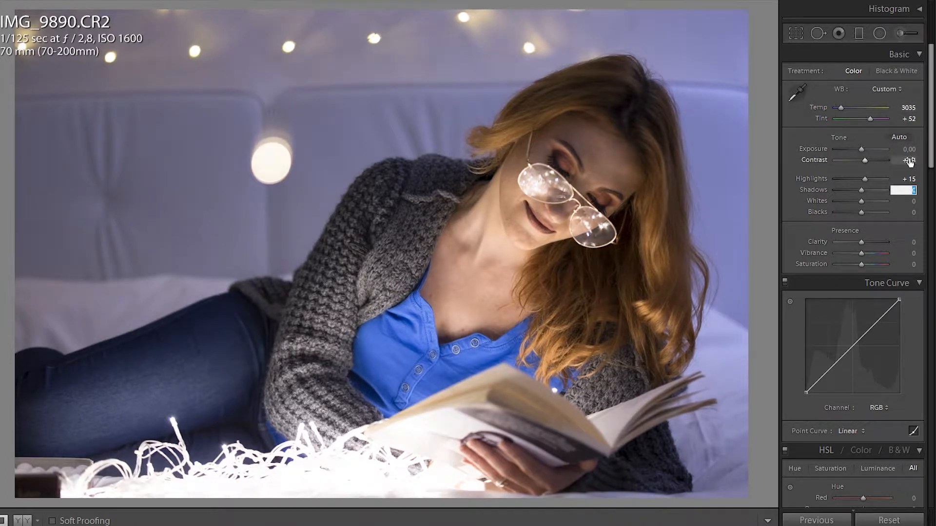
{"action": "type", "text": "20"}
{"action": "key", "text": "Return"}
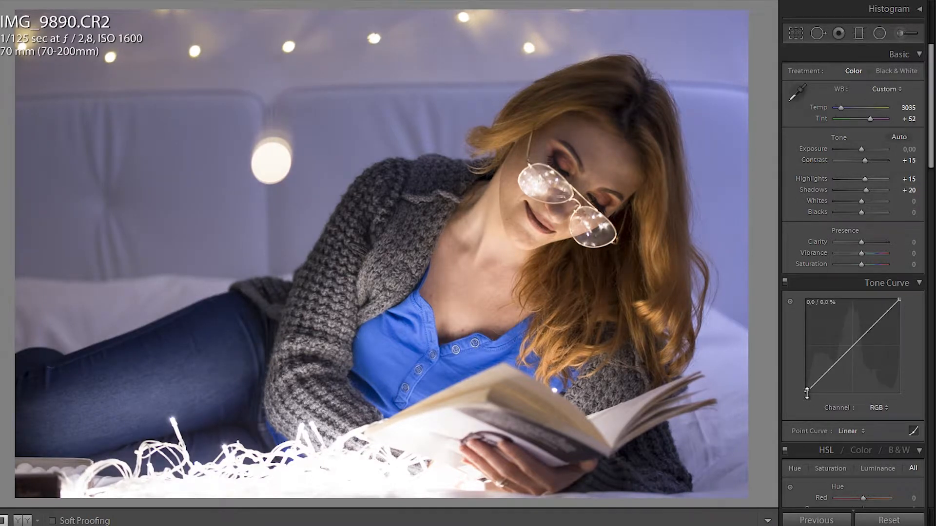
Step: Raise the black point of the RGB tone curve and add points that shape it into a gentle faded S-curve
{"action": "left_click_drag", "start_coordinate": [806, 392], "coordinate": [821, 373]}
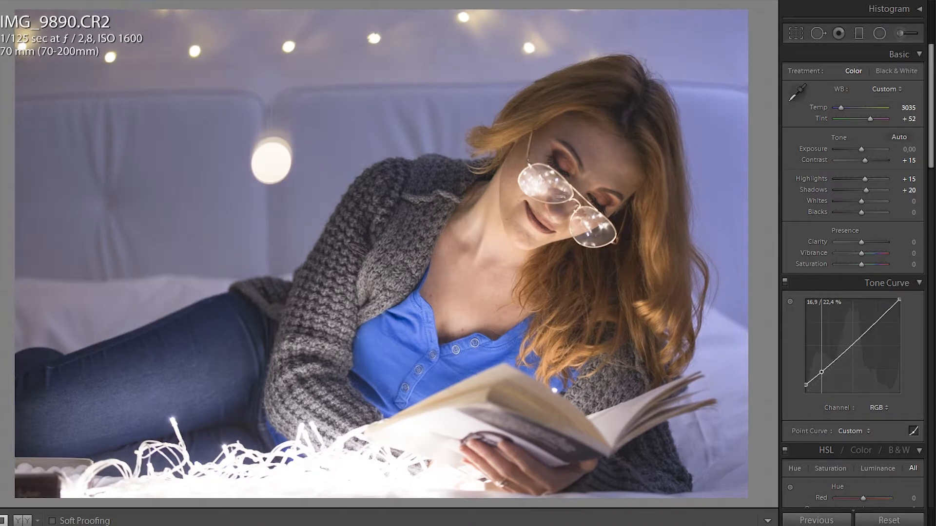
{"action": "left_click", "coordinate": [845, 350]}
{"action": "left_click_drag", "start_coordinate": [860, 339], "coordinate": [878, 317]}
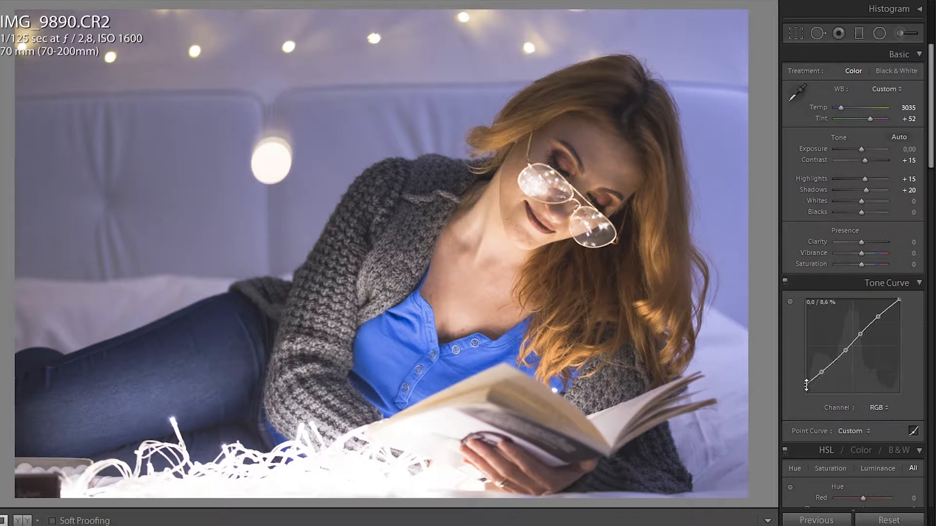
Step: Set the camera calibration hues to Red −38, Green −82 and Blue −70, and the Red Primary saturation to −22
{"action": "scroll", "coordinate": [803, 367], "scroll_direction": "down", "scroll_amount": 10}
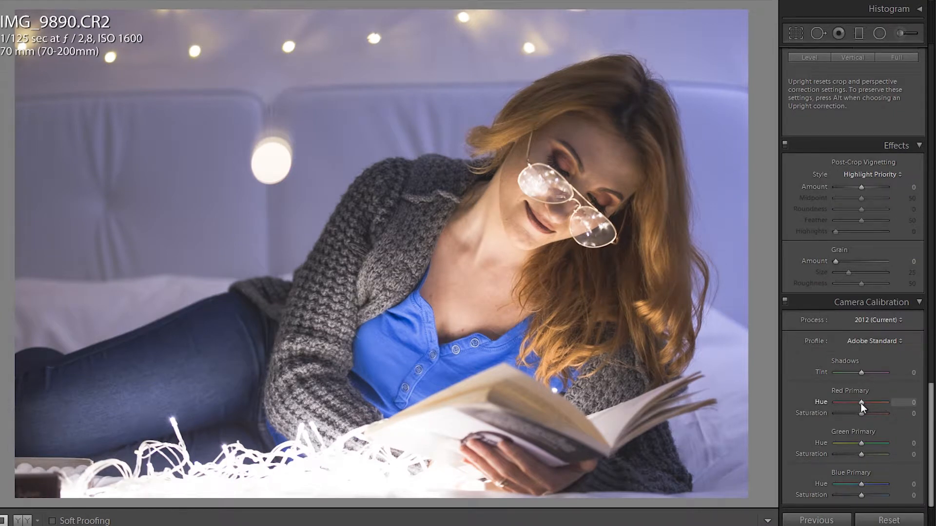
{"action": "left_click_drag", "start_coordinate": [862, 402], "coordinate": [851, 402]}
{"action": "left_click_drag", "start_coordinate": [862, 443], "coordinate": [841, 443]}
{"action": "left_click_drag", "start_coordinate": [862, 484], "coordinate": [843, 486]}
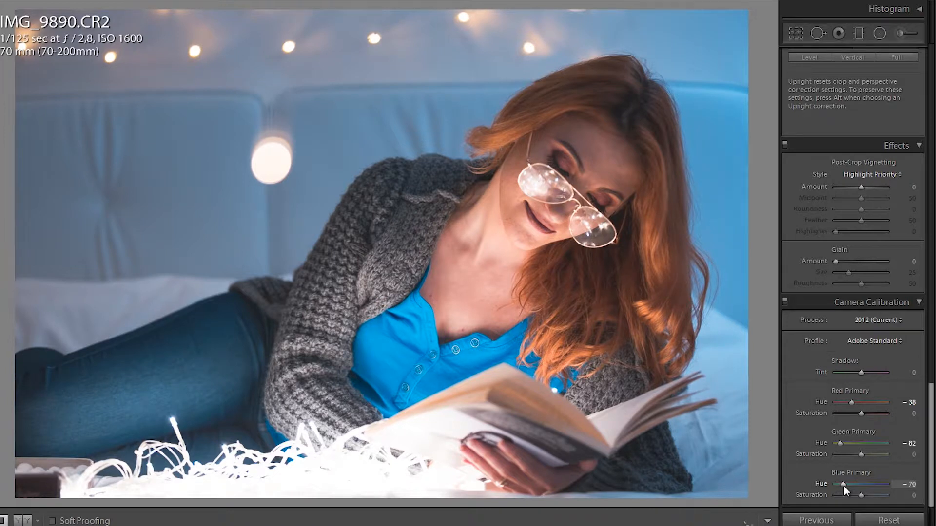
{"action": "left_click_drag", "start_coordinate": [860, 418], "coordinate": [855, 417]}
{"action": "left_click", "coordinate": [908, 414]}
{"action": "type", "text": "22"}
{"action": "key", "text": "Return"}
Step: Set the HSL hues to Red −2, Orange −5, Yellow −5, Aqua −10 and Blue +10
{"action": "scroll", "coordinate": [871, 306], "scroll_direction": "up", "scroll_amount": 10}
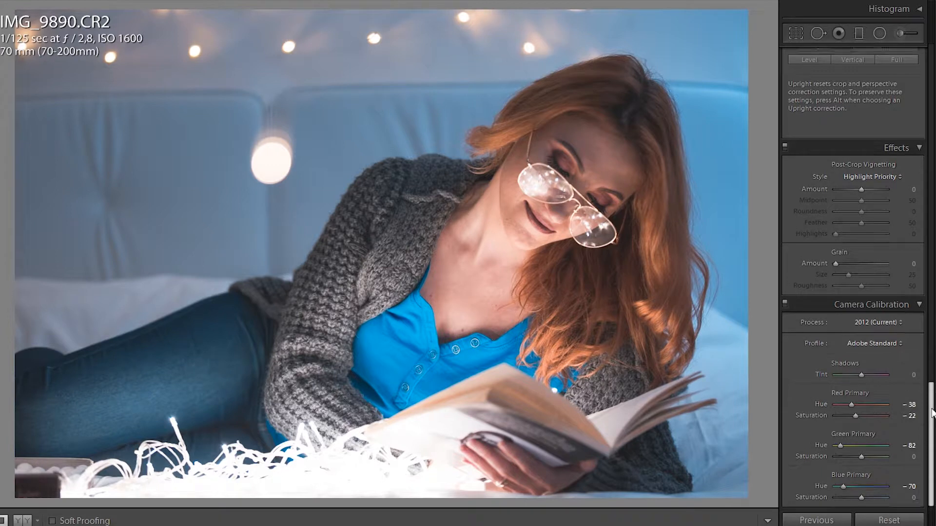
{"action": "scroll", "coordinate": [890, 139], "scroll_direction": "up", "scroll_amount": 10}
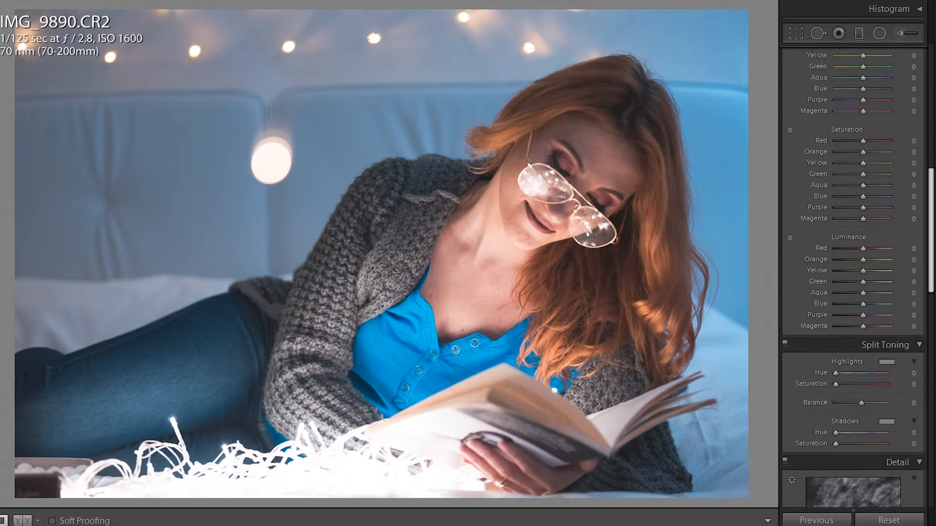
{"action": "left_click", "coordinate": [911, 176]}
{"action": "type", "text": "-2"}
{"action": "key", "text": "Tab"}
{"action": "type", "text": "-5"}
{"action": "key", "text": "Tab"}
{"action": "type", "text": "-5"}
{"action": "key", "text": "Tab"}
{"action": "key", "text": "Tab"}
{"action": "type", "text": "-10"}
{"action": "key", "text": "Tab"}
{"action": "type", "text": "10"}
{"action": "key", "text": "Tab"}
{"action": "key", "text": "Tab"}
{"action": "key", "text": "Tab"}
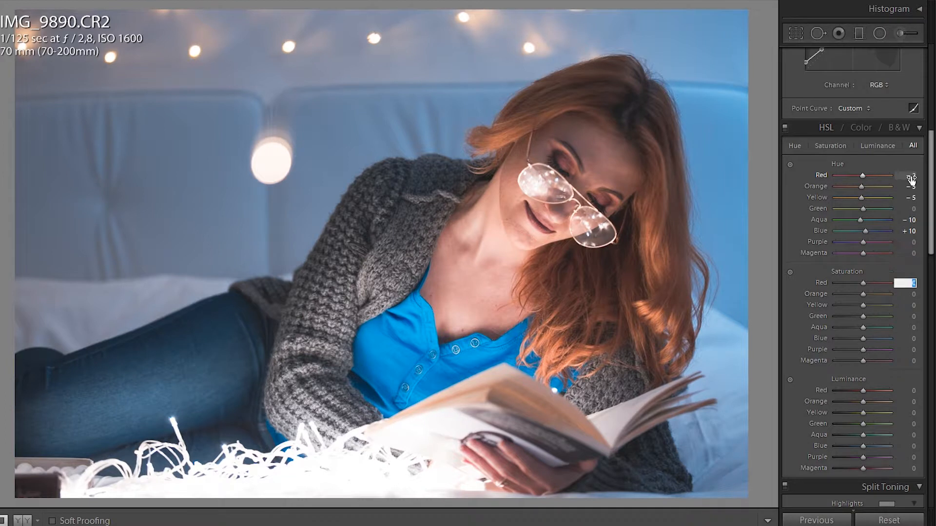
Step: Set the HSL saturation to −5 for Red, Orange, Yellow, Green and Aqua, −4 for Blue, +11 for Purple and +10 for Magenta
{"action": "type", "text": "-5"}
{"action": "key", "text": "Tab"}
{"action": "type", "text": "-5"}
{"action": "key", "text": "Tab"}
{"action": "type", "text": "-5"}
{"action": "key", "text": "Tab"}
{"action": "type", "text": "-5"}
{"action": "key", "text": "Tab"}
{"action": "type", "text": "-5"}
{"action": "key", "text": "Tab"}
{"action": "type", "text": "-4"}
{"action": "key", "text": "Tab"}
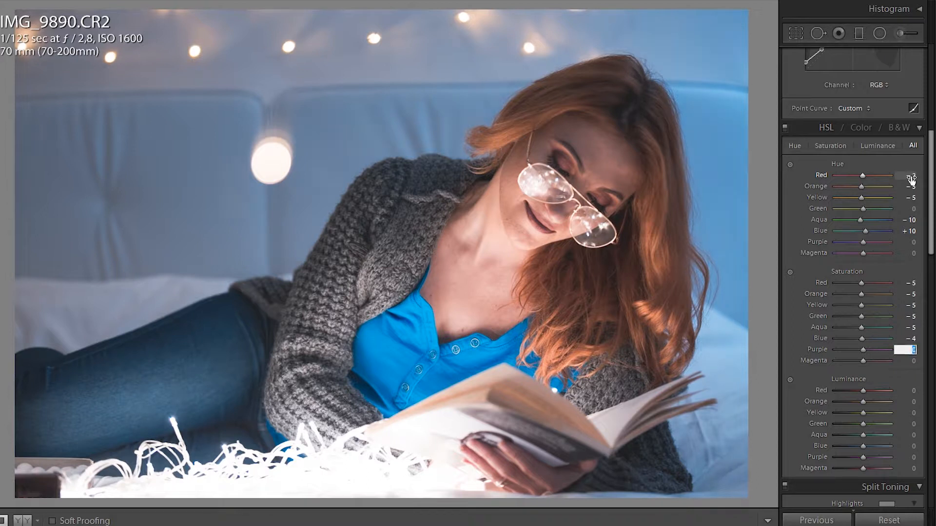
{"action": "type", "text": "11"}
{"action": "key", "text": "Tab"}
{"action": "type", "text": "10"}
{"action": "key", "text": "Tab"}
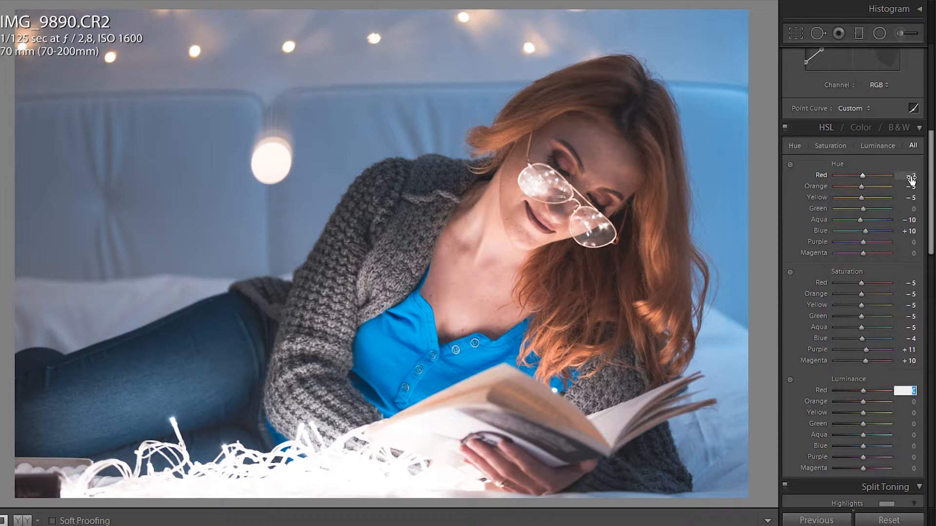
Step: Set the HSL luminance to Red +1, Orange +8 and Yellow +6
{"action": "type", "text": "1"}
{"action": "key", "text": "Tab"}
{"action": "type", "text": "8"}
{"action": "key", "text": "Tab"}
{"action": "type", "text": "6"}
{"action": "key", "text": "Return"}
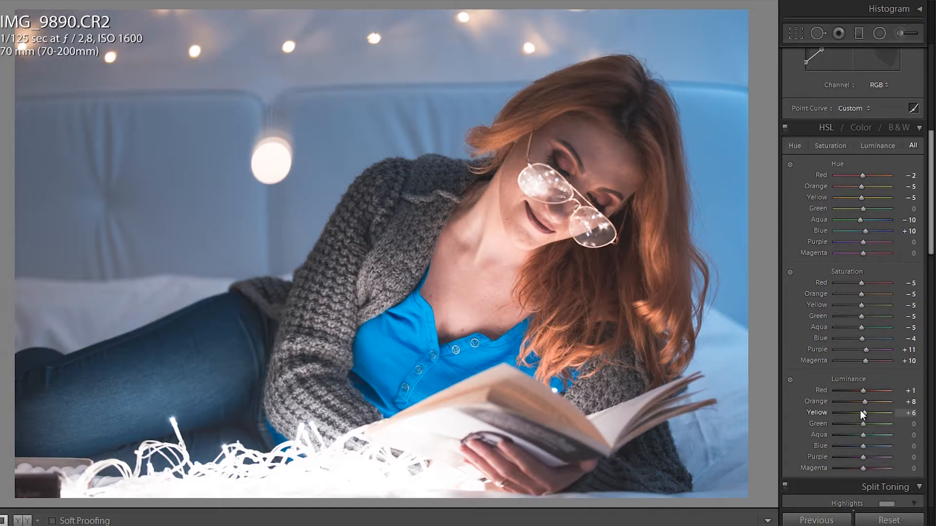
Step: Split-tone the highlights with hue 30 and saturation 6, and the shadows with hue 234 and saturation 9
{"action": "scroll", "coordinate": [868, 397], "scroll_direction": "down", "scroll_amount": 5}
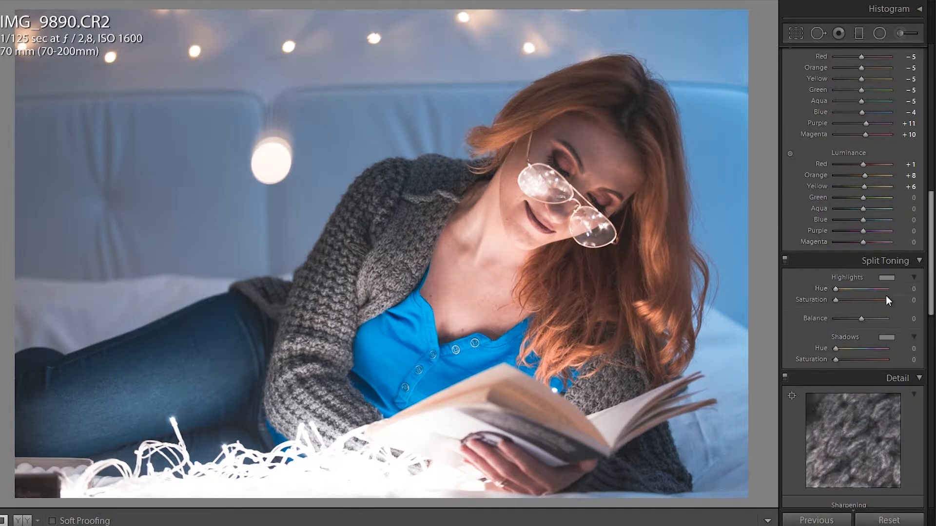
{"action": "left_click", "coordinate": [888, 276]}
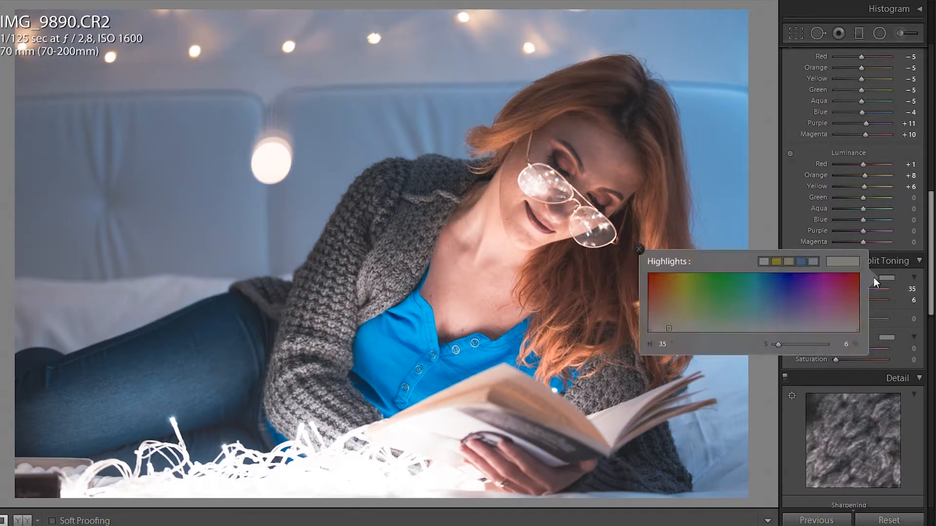
{"action": "left_click", "coordinate": [669, 329]}
{"action": "left_click", "coordinate": [666, 329]}
{"action": "left_click", "coordinate": [888, 336]}
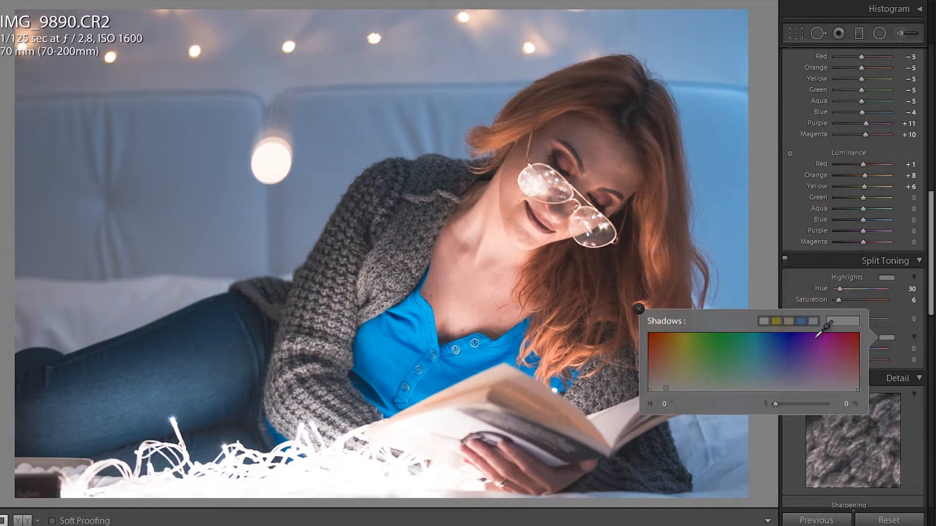
{"action": "left_click", "coordinate": [786, 386]}
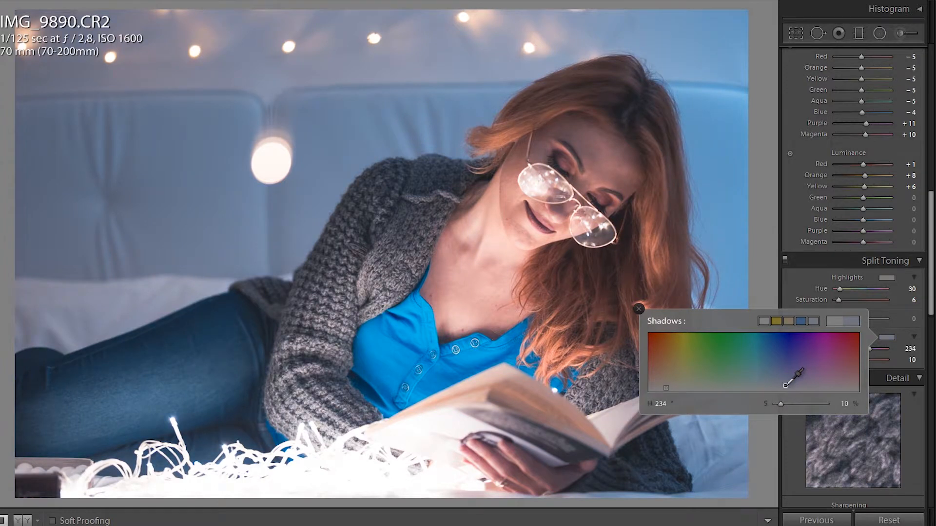
{"action": "left_click", "coordinate": [909, 426]}
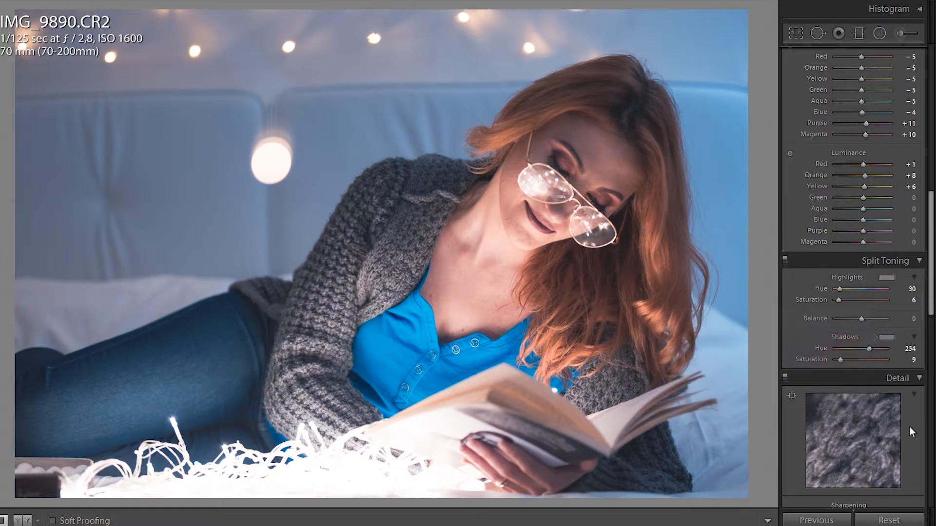
Step: Set the sharpening Amount to 50 and its Masking to 90
{"action": "scroll", "coordinate": [909, 426], "scroll_direction": "down", "scroll_amount": 5}
{"action": "left_click_drag", "start_coordinate": [908, 291], "coordinate": [928, 291]}
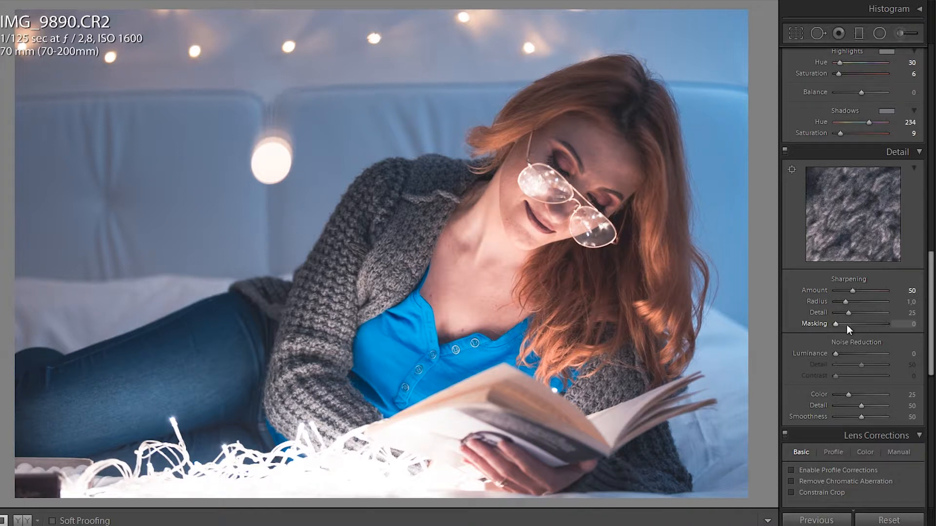
{"action": "left_click", "coordinate": [901, 325]}
{"action": "type", "text": "90"}
{"action": "key", "text": "Return"}
{"action": "key", "text": "alt"}
{"action": "left_click_drag", "start_coordinate": [882, 323], "coordinate": [883, 326]}
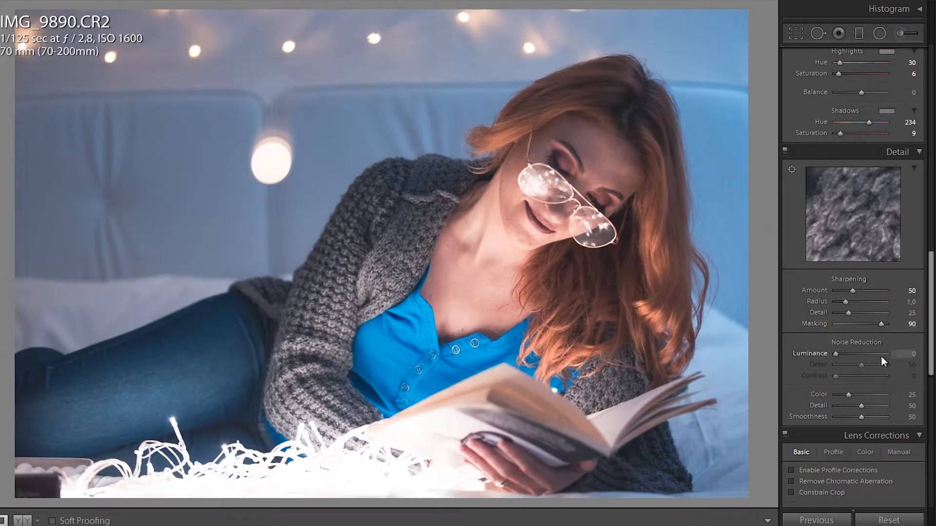
Step: Set the Luminance noise reduction to 10 and lower its Detail value
{"action": "left_click", "coordinate": [913, 353]}
{"action": "type", "text": "10"}
{"action": "key", "text": "Return"}
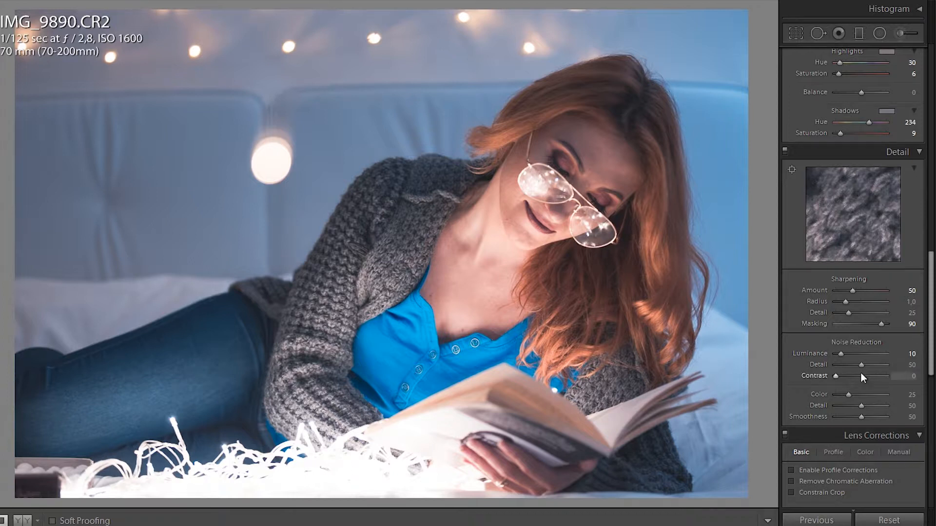
{"action": "left_click_drag", "start_coordinate": [852, 364], "coordinate": [845, 367]}
Step: Draw a radial filter over the woman's face and invert its mask so it affects the inside
{"action": "scroll", "coordinate": [816, 195], "scroll_direction": "up", "scroll_amount": 3}
{"action": "scroll", "coordinate": [816, 195], "scroll_direction": "up", "scroll_amount": 3}
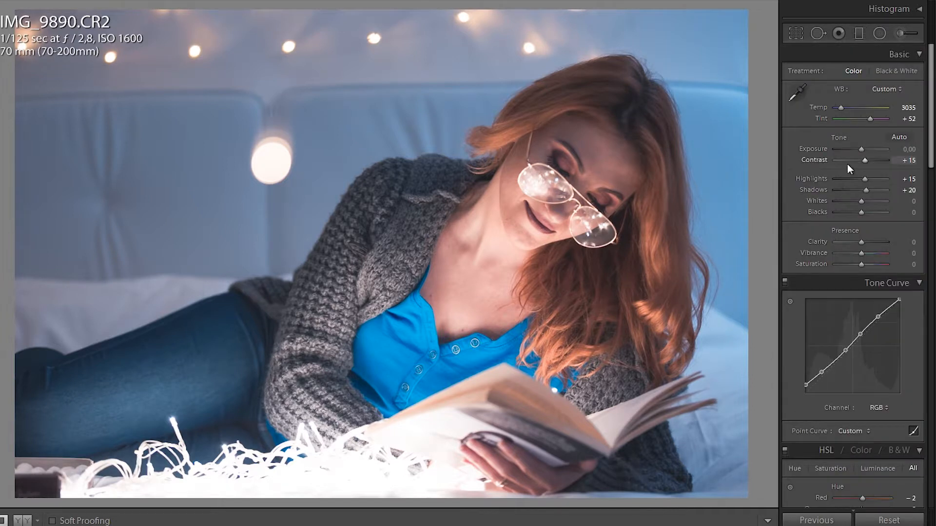
{"action": "left_click", "coordinate": [880, 34]}
{"action": "left_click_drag", "start_coordinate": [621, 150], "coordinate": [588, 210]}
{"action": "left_click_drag", "start_coordinate": [609, 173], "coordinate": [559, 203]}
{"action": "left_click", "coordinate": [823, 276]}
Step: Set the face's radial filter to Temp 3, Exposure 0,80, Highlights 27 and Shadows 54, and enlarge its ellipse slightly around the face
{"action": "left_click", "coordinate": [896, 86]}
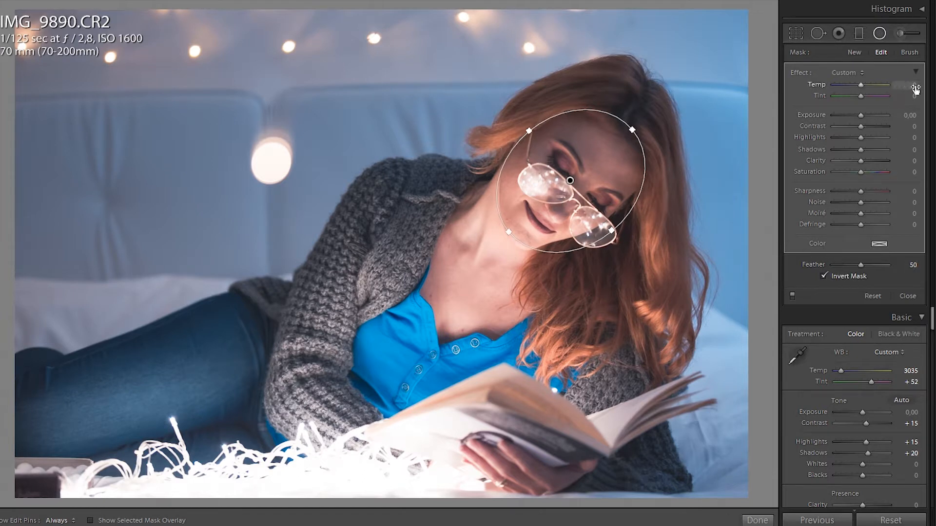
{"action": "type", "text": "3"}
{"action": "key", "text": "Tab"}
{"action": "key", "text": "Tab"}
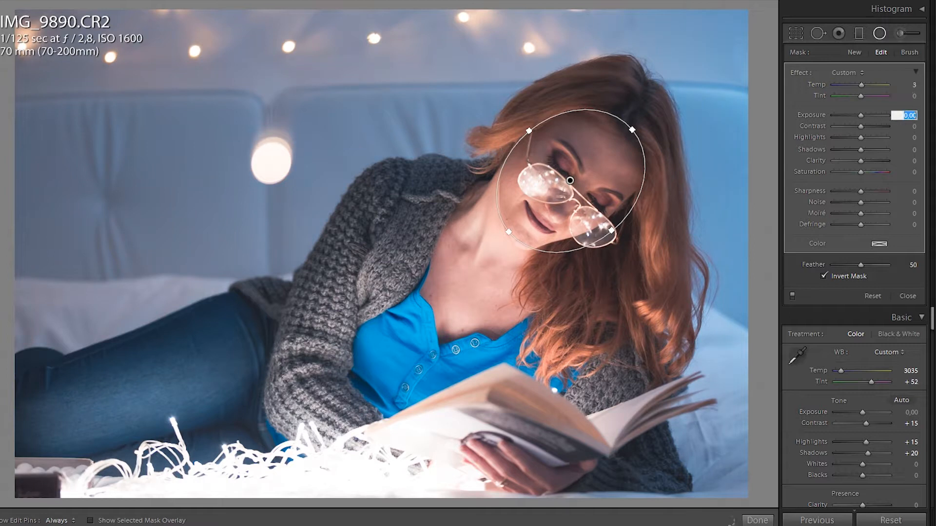
{"action": "type", "text": "0,8"}
{"action": "key", "text": "Tab"}
{"action": "key", "text": "Tab"}
{"action": "type", "text": "27"}
{"action": "key", "text": "Tab"}
{"action": "type", "text": "54"}
{"action": "key", "text": "Return"}
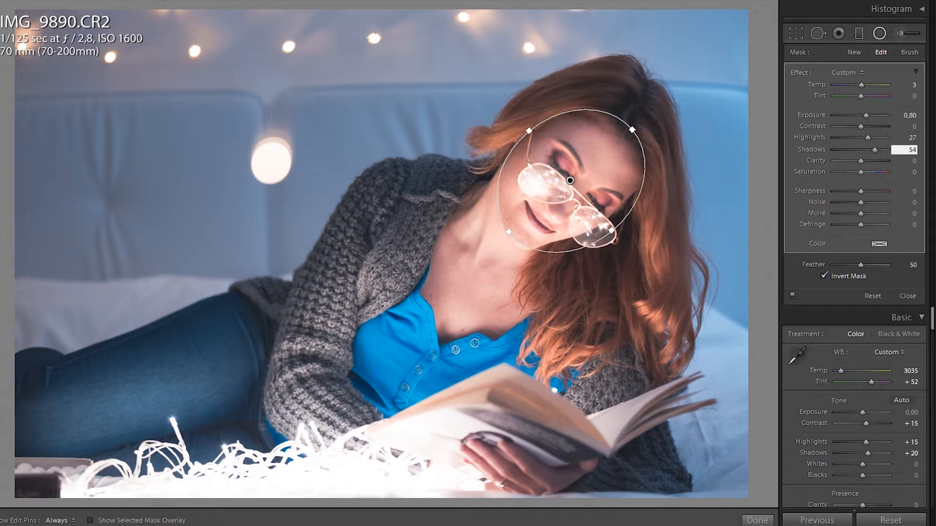
{"action": "left_click_drag", "start_coordinate": [632, 130], "coordinate": [643, 121]}
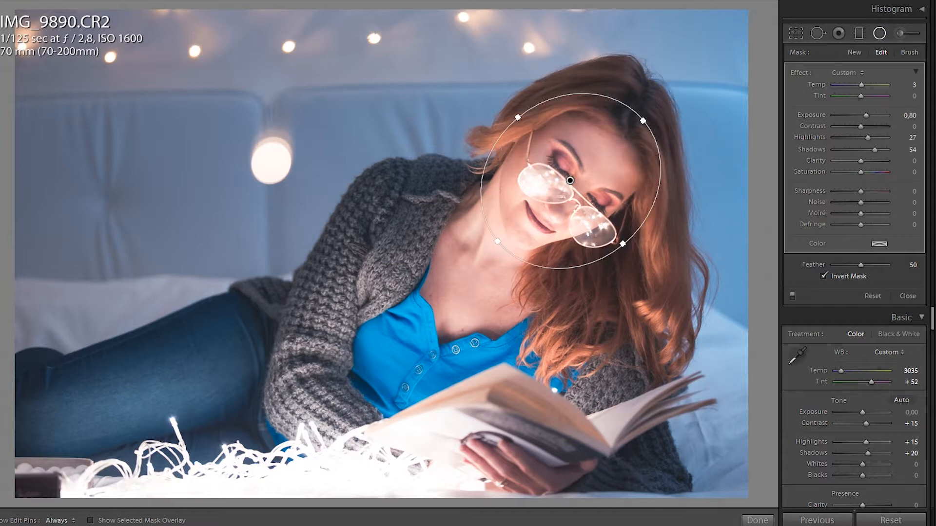
Step: Add a graduated filter tinted pink-purple (hue 294, saturation 33) from the photo's left edge across to the woman
{"action": "left_click", "coordinate": [860, 37]}
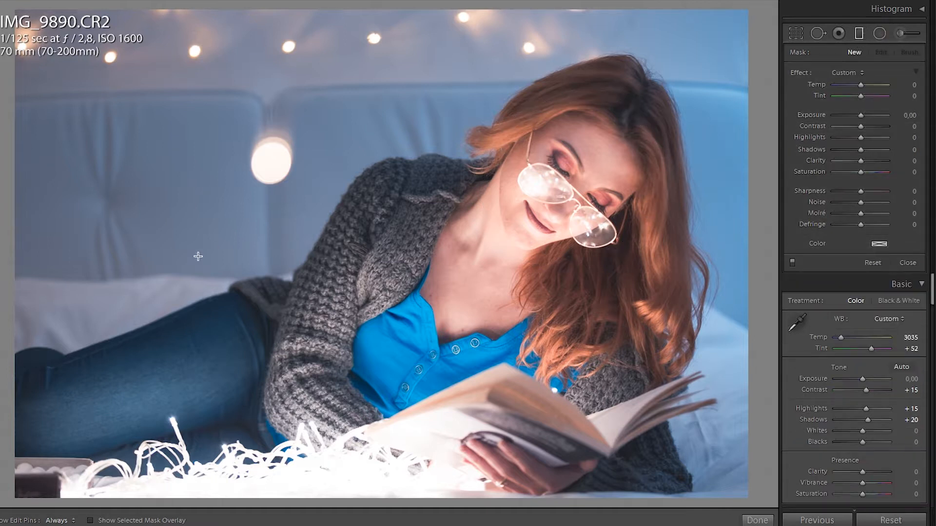
{"action": "left_click", "coordinate": [879, 245]}
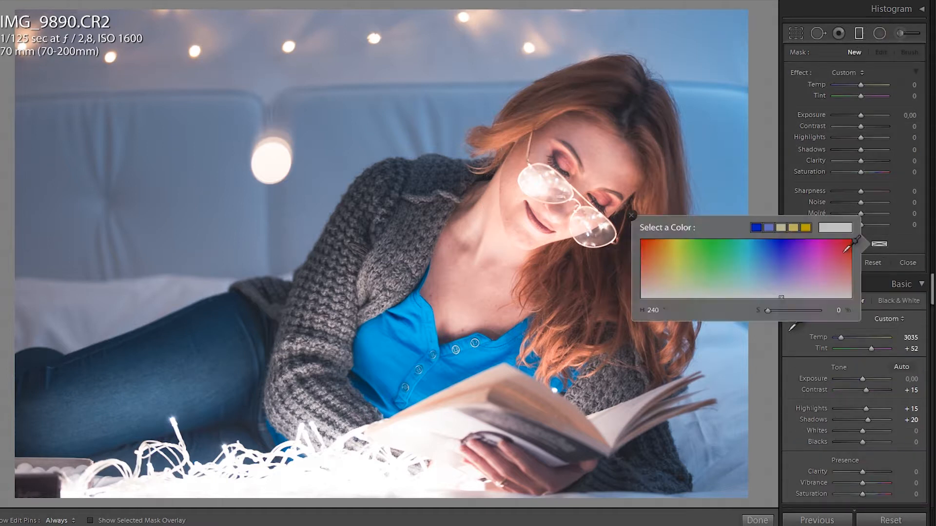
{"action": "left_click", "coordinate": [813, 279]}
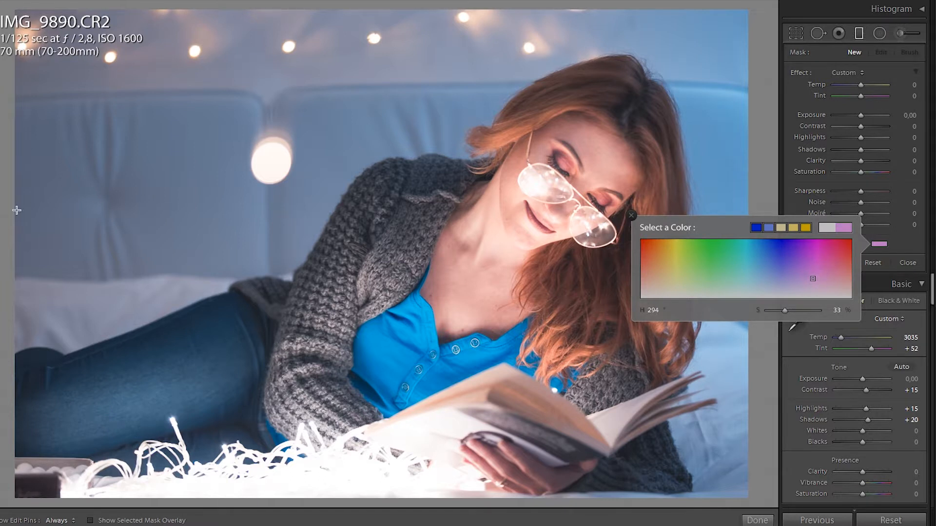
{"action": "left_click_drag", "start_coordinate": [17, 210], "coordinate": [569, 330]}
Step: Reduce the saturation of the graduated filter's purple tint to a paler colour
{"action": "left_click", "coordinate": [878, 245]}
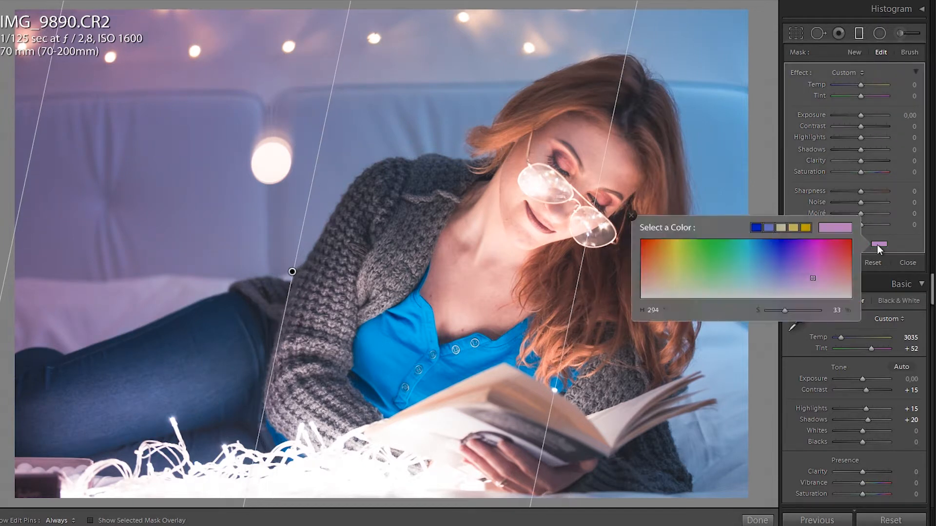
{"action": "left_click_drag", "start_coordinate": [834, 315], "coordinate": [776, 322]}
{"action": "left_click", "coordinate": [631, 215]}
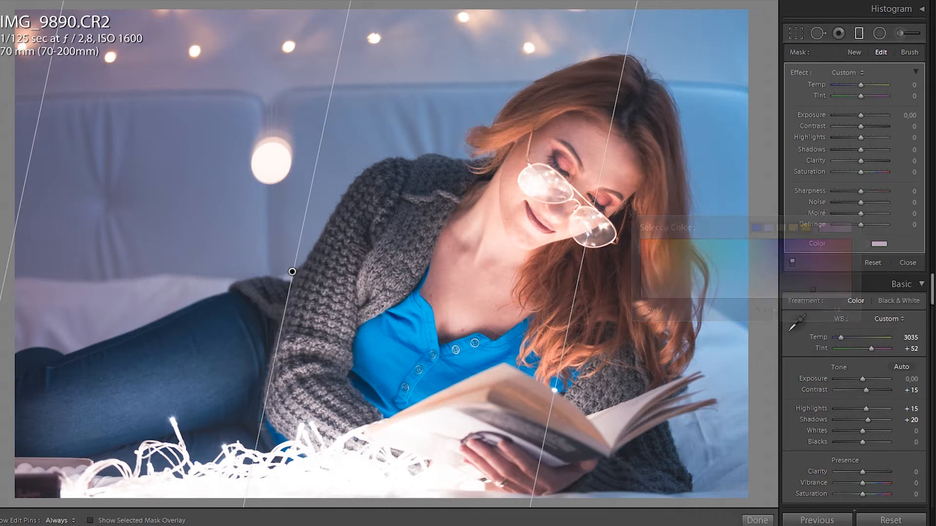
Step: Erase the graduated filter's tint from the woman with a size 15 eraser brush, hide the edit pins and close the filter
{"action": "left_click", "coordinate": [909, 53]}
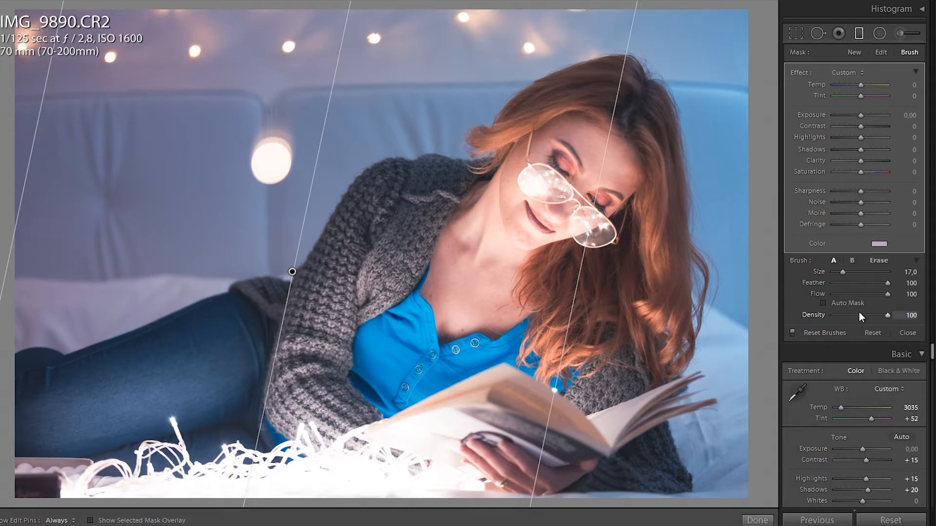
{"action": "left_click", "coordinate": [877, 260]}
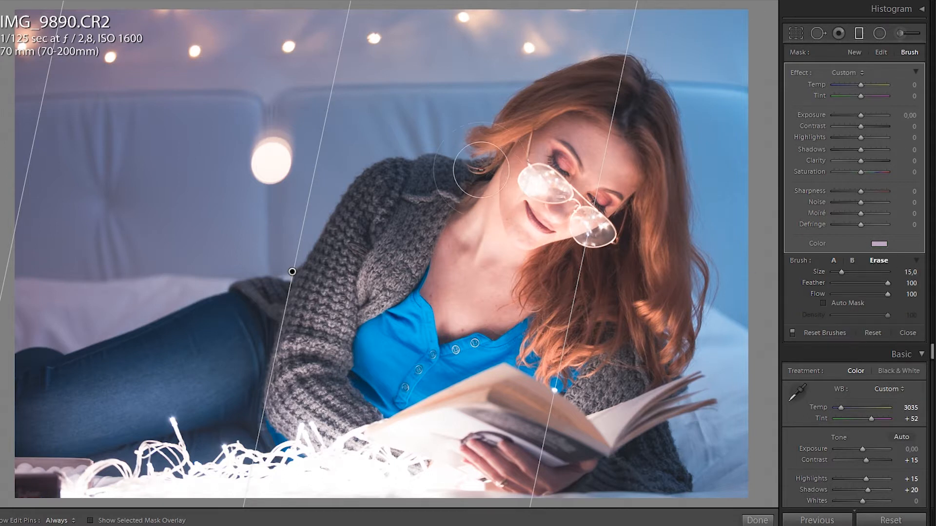
{"action": "key", "text": "h"}
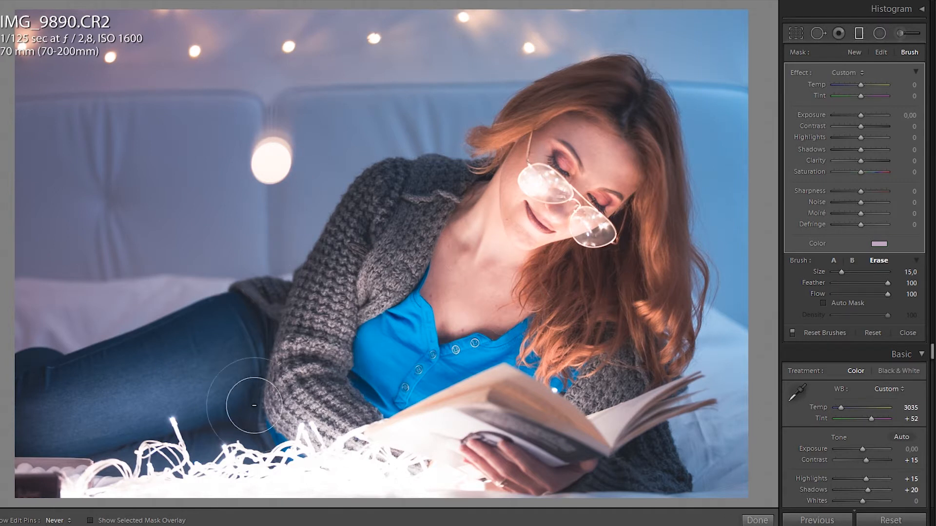
{"action": "left_click", "coordinate": [860, 34]}
{"action": "left_click", "coordinate": [860, 35]}
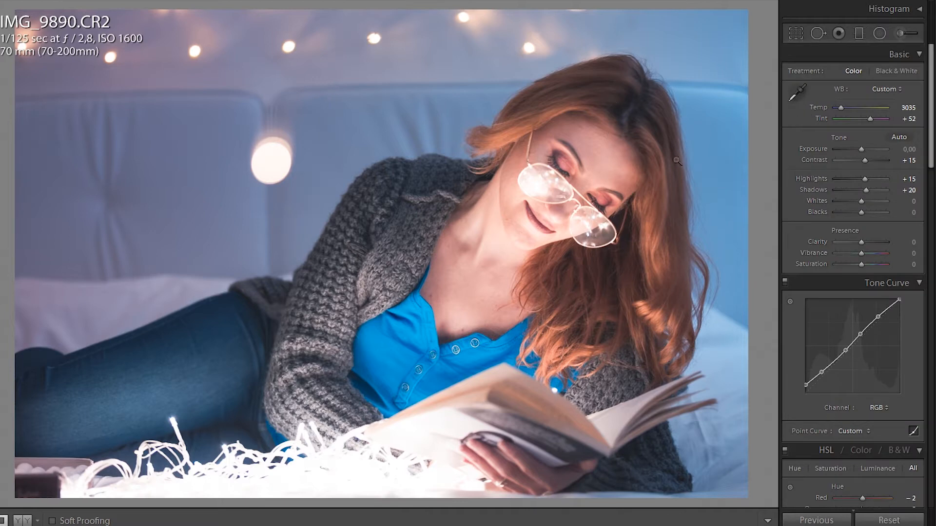
Step: Compare the edited portrait with the original in the side-by-side, stacked and split before/after views, and return to the single-image view
{"action": "left_click", "coordinate": [22, 521]}
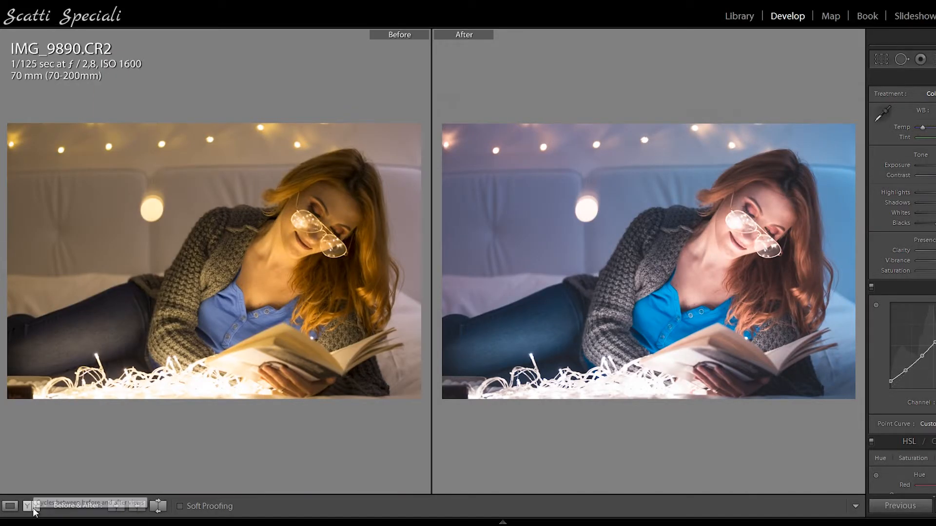
{"action": "left_click", "coordinate": [32, 507]}
{"action": "left_click", "coordinate": [32, 507]}
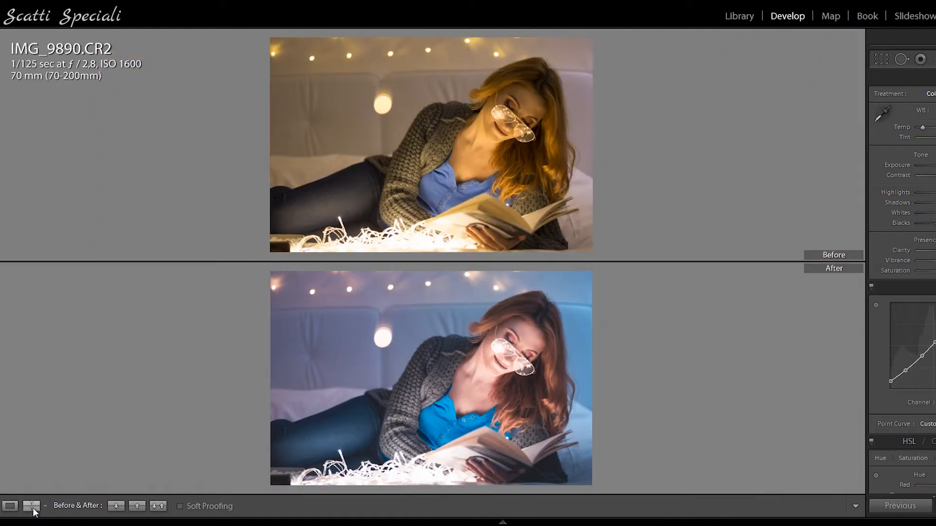
{"action": "left_click", "coordinate": [33, 508]}
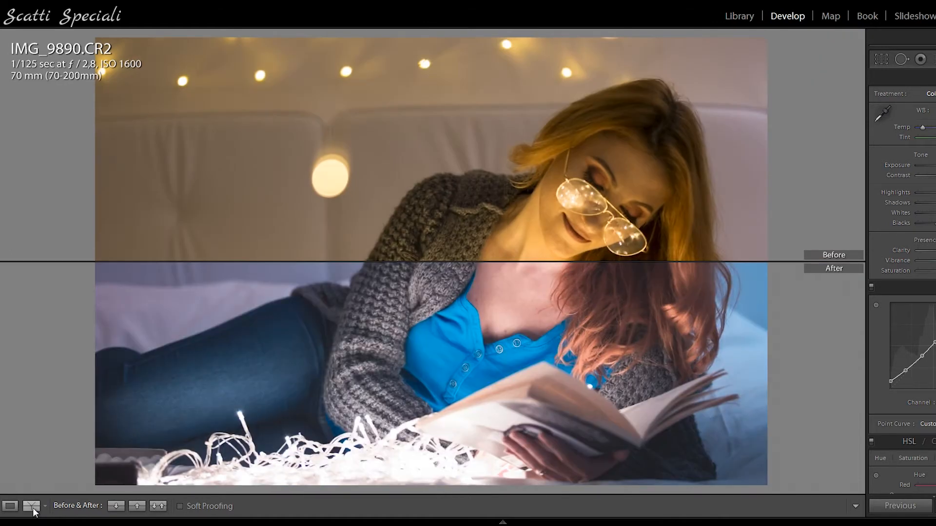
{"action": "left_click", "coordinate": [33, 508]}
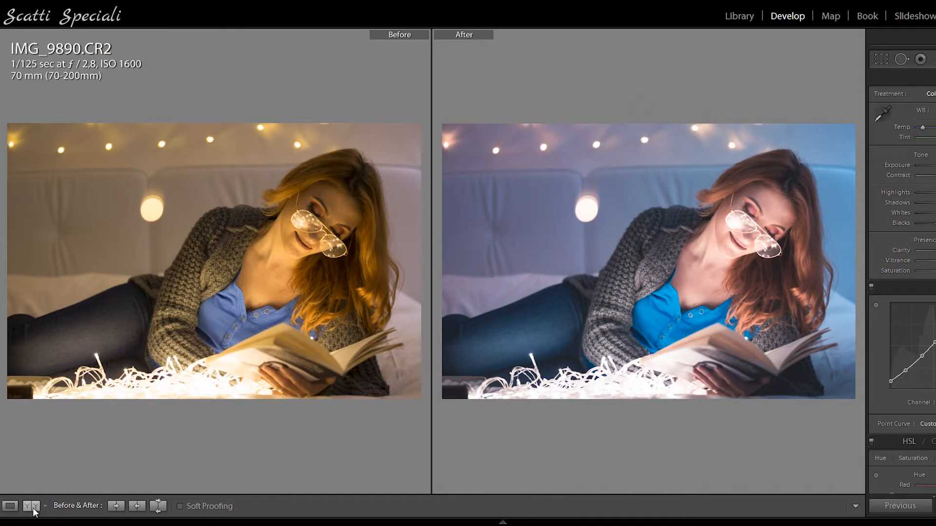
{"action": "left_click", "coordinate": [9, 508]}
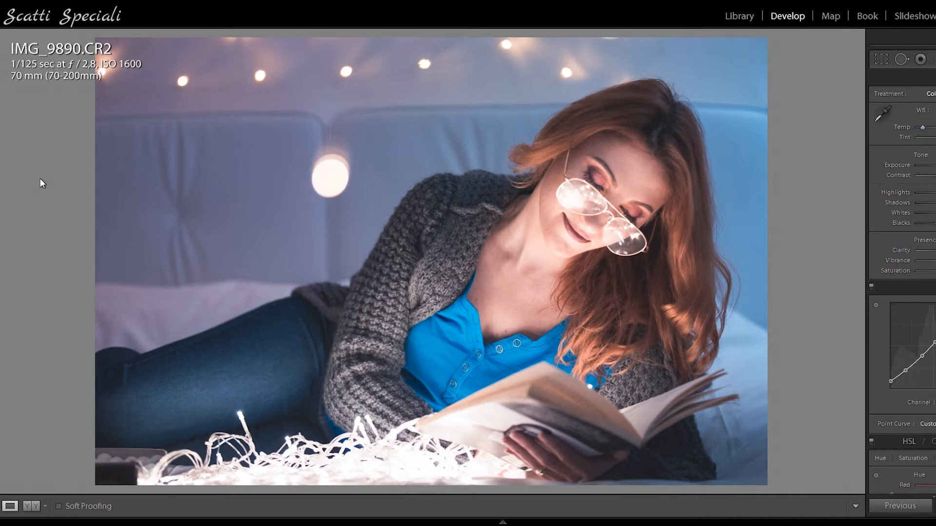
Step: Save all the develop settings as a preset named "Preset Brandon Woelfel" in the User Presets folder
{"action": "mouse_move", "coordinate": [1, 195]}
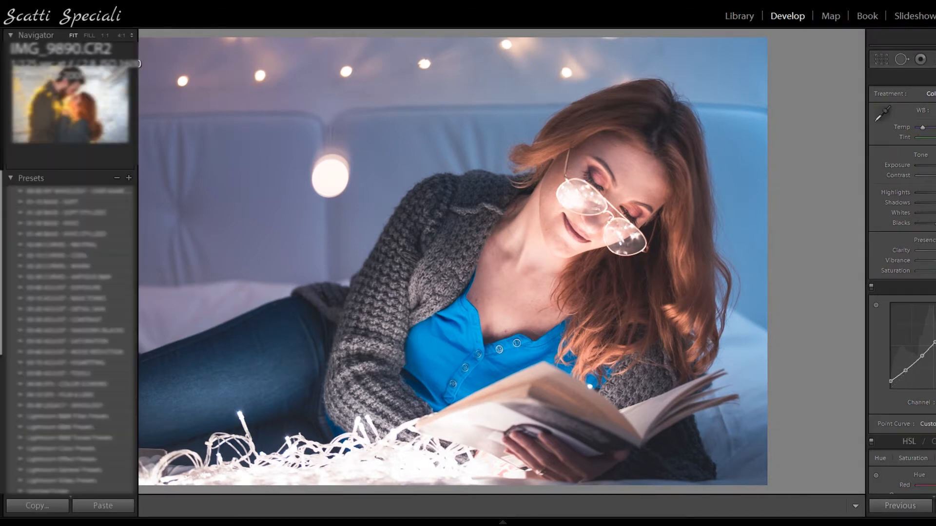
{"action": "left_click", "coordinate": [129, 178]}
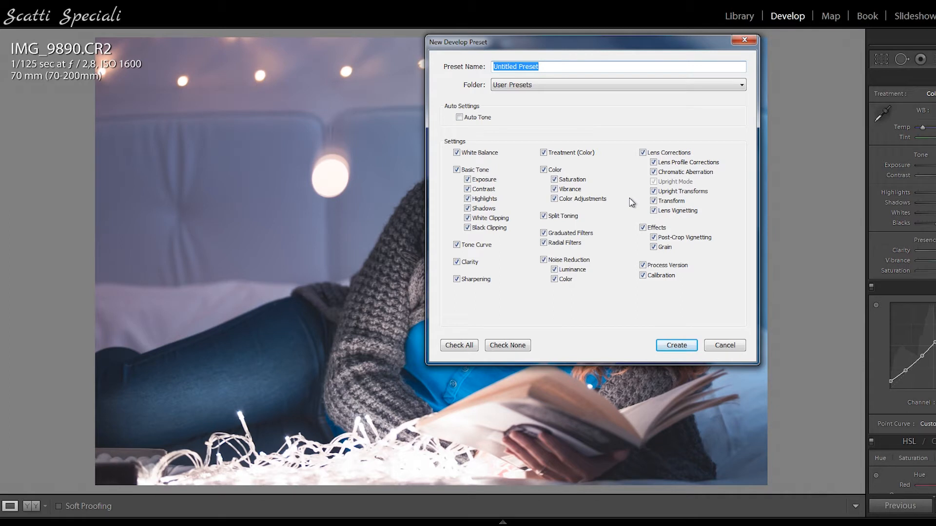
{"action": "type", "text": "Preset Brandon Woelfel"}
{"action": "left_click", "coordinate": [677, 346]}
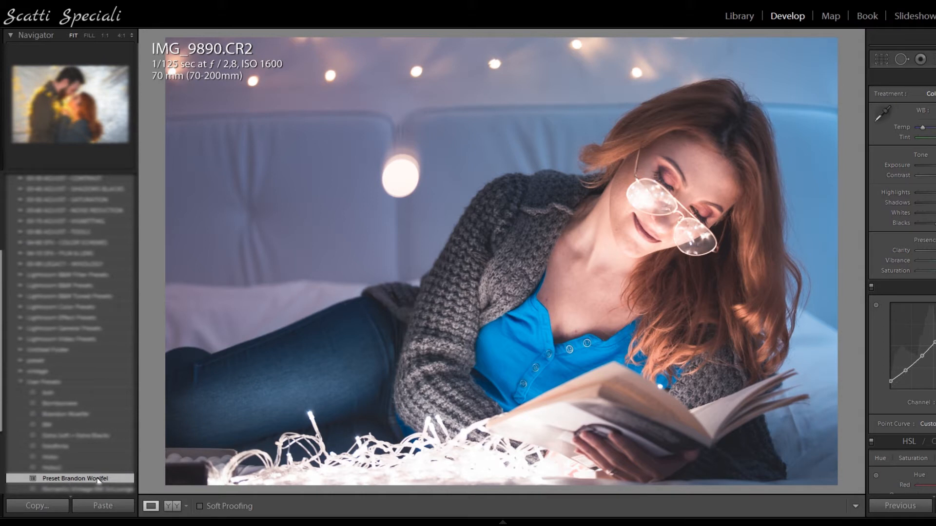
Step: Hide the surrounding panels and module bar, and view the finished portrait against a fully black Lights Out background
{"action": "left_click", "coordinate": [2, 266]}
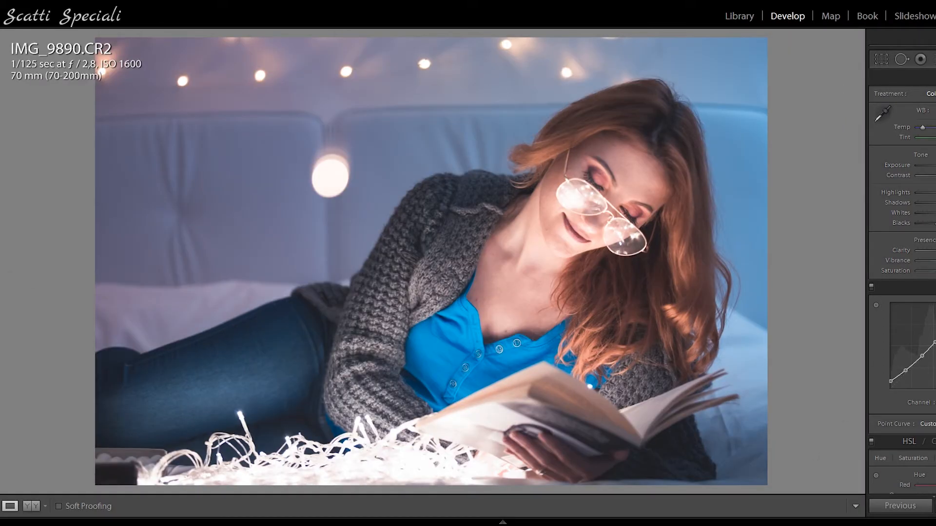
{"action": "left_click", "coordinate": [935, 267]}
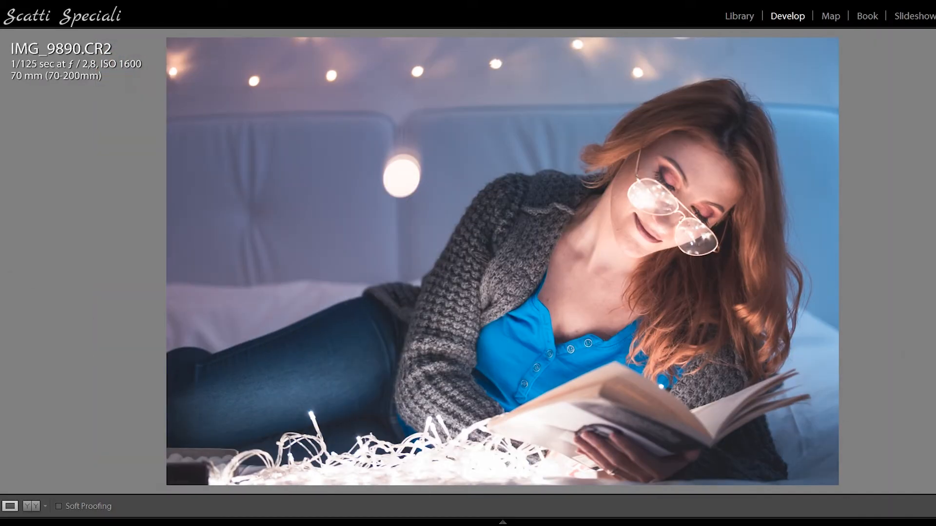
{"action": "left_click", "coordinate": [503, 2]}
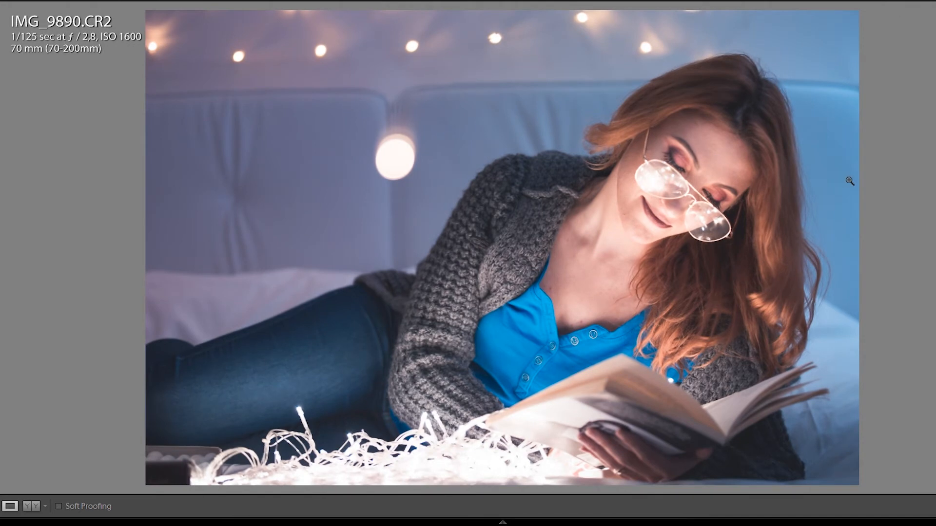
{"action": "key", "text": "l"}
{"action": "key", "text": "l"}
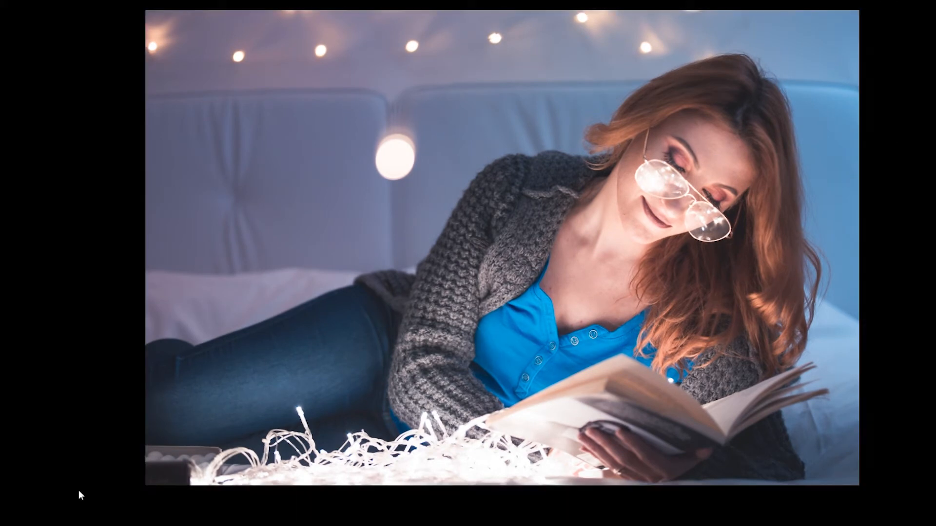